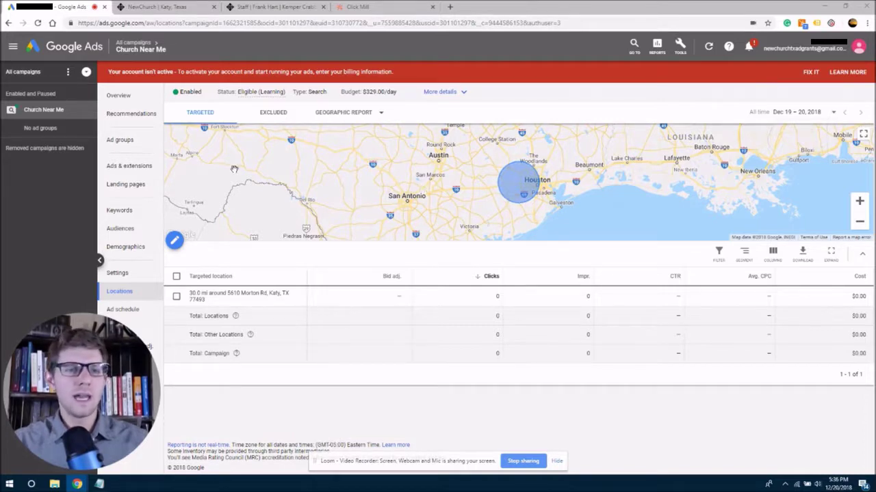
# Step: Open the Church Near Me campaign from the left panel
pyautogui.click(30, 111)
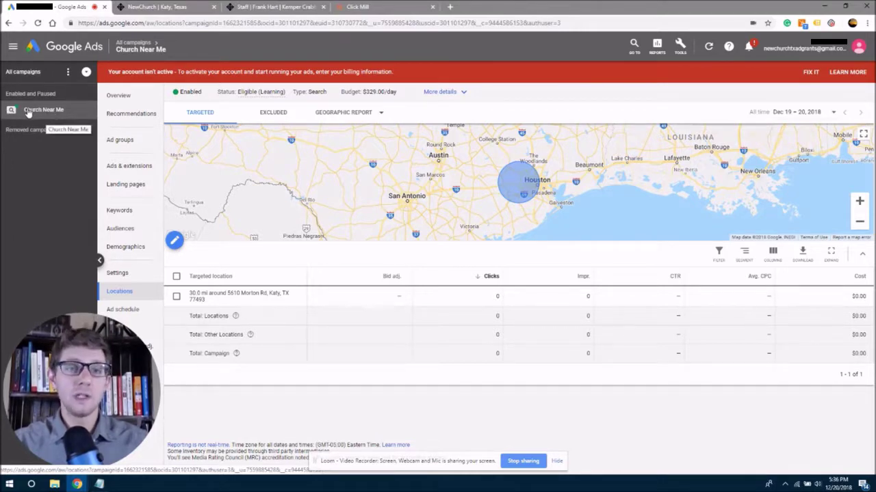
pyautogui.click(130, 144)
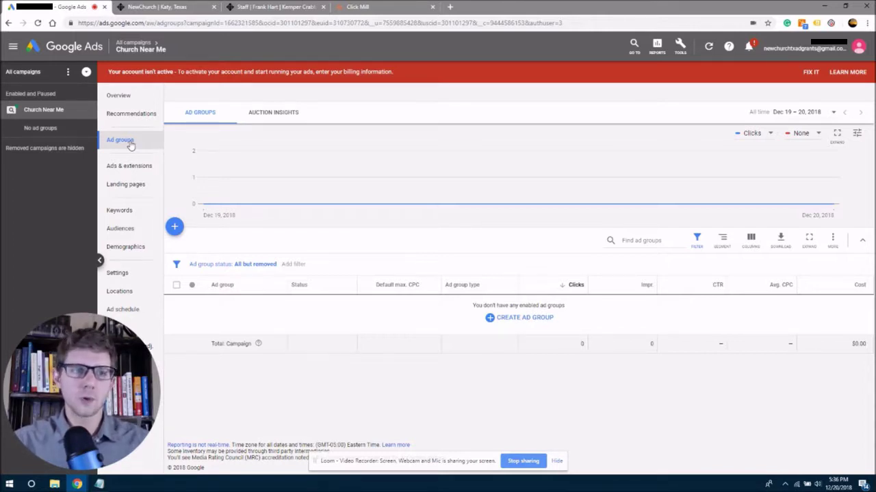
pyautogui.click(46, 111)
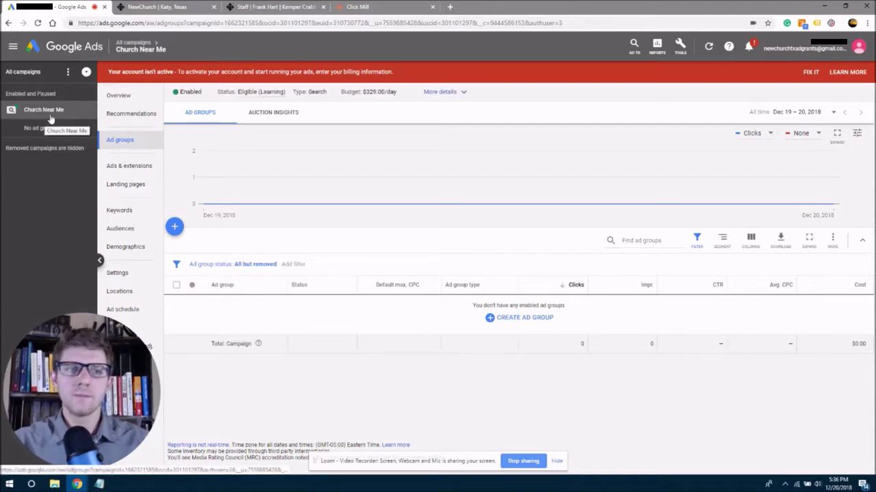
pyautogui.click(45, 76)
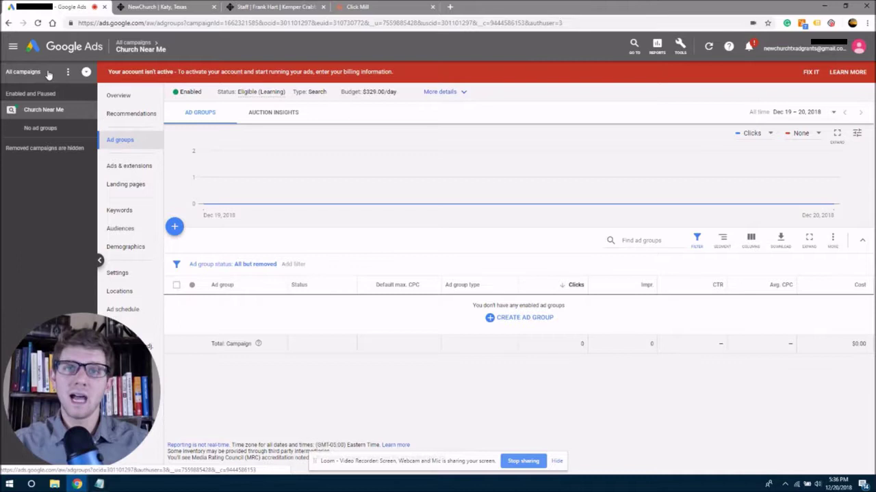
pyautogui.click(49, 113)
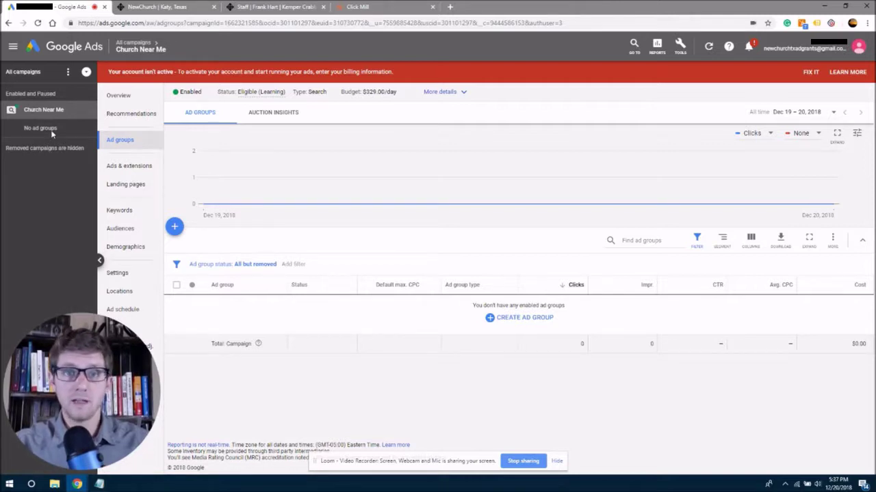
pyautogui.moveTo(73, 146)
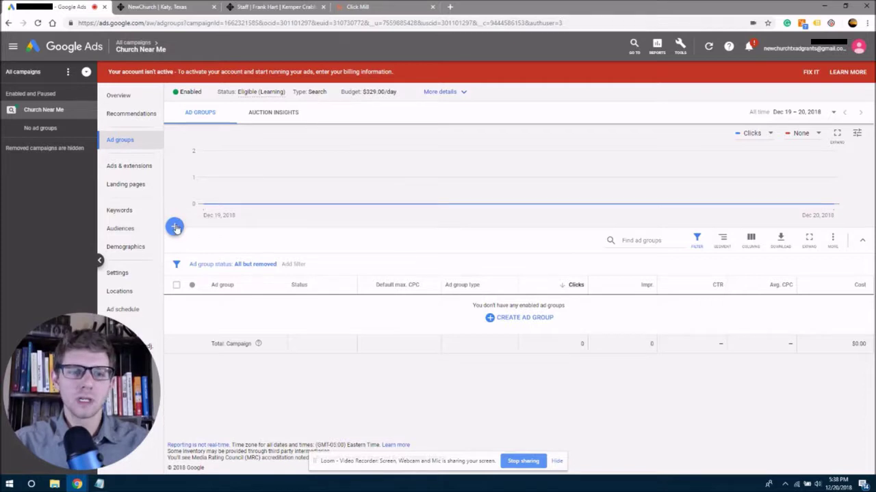
# Step: Start a new Near Me ad group with its keywords box ready, then minimize Chrome
pyautogui.click(174, 227)
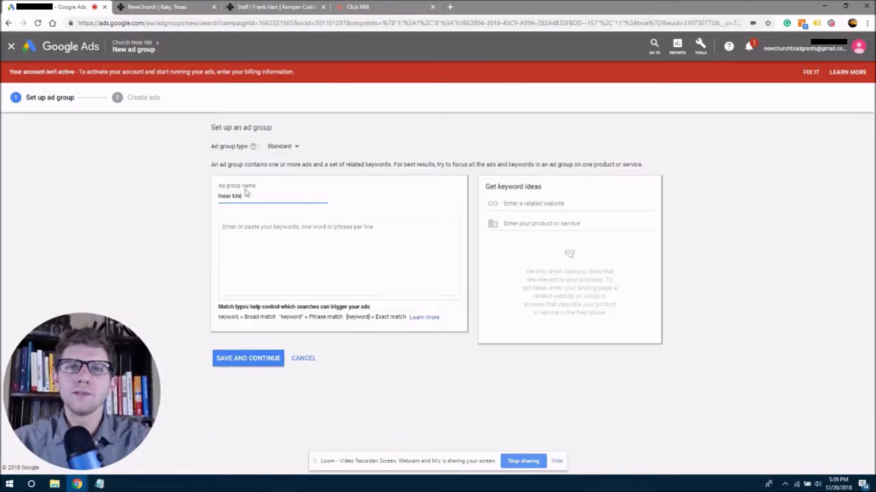
pyautogui.click(222, 229)
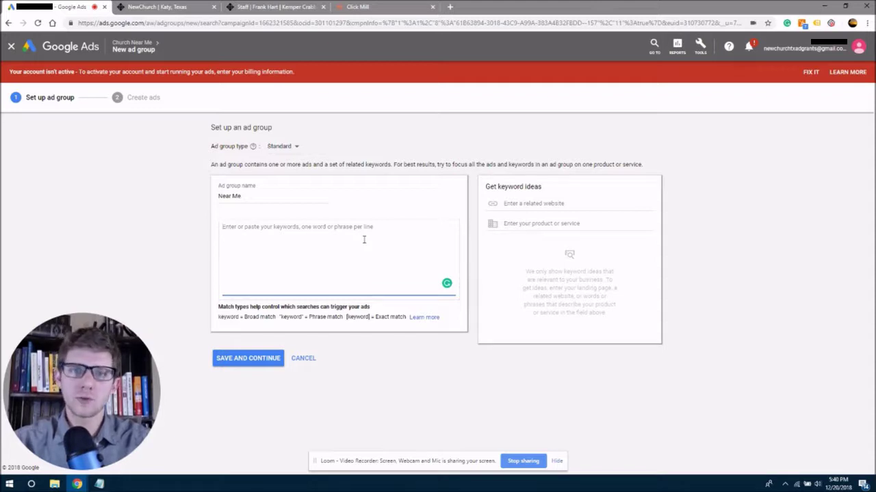
pyautogui.click(824, 6)
# Step: Open the Church Near Me Keywords spreadsheet in Excel alongside the ad group form
pyautogui.doubleClick(223, 301)
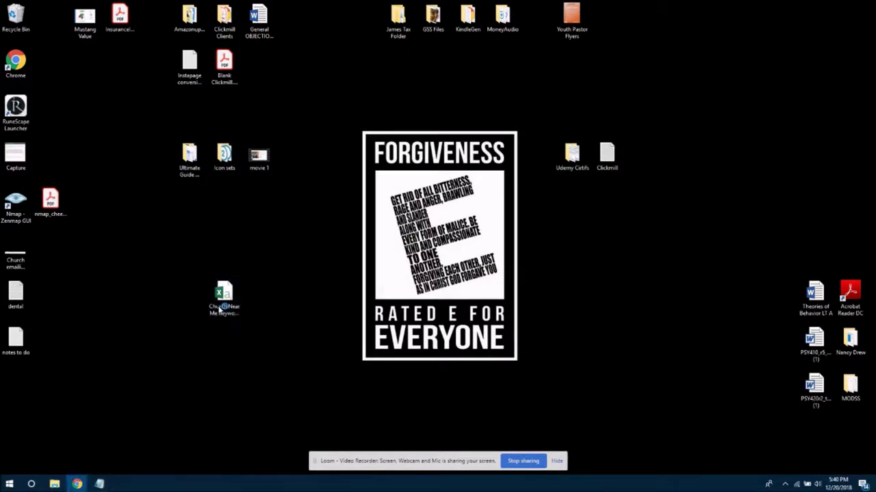
pyautogui.moveTo(77, 485)
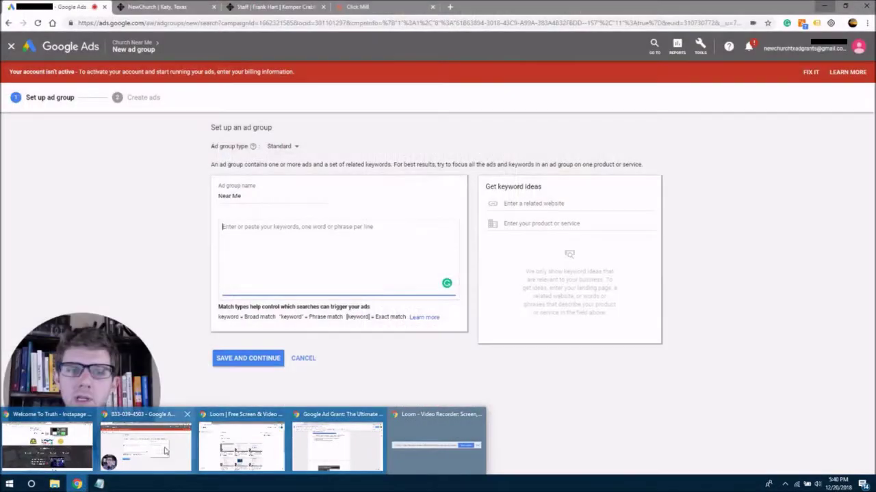
pyautogui.click(164, 450)
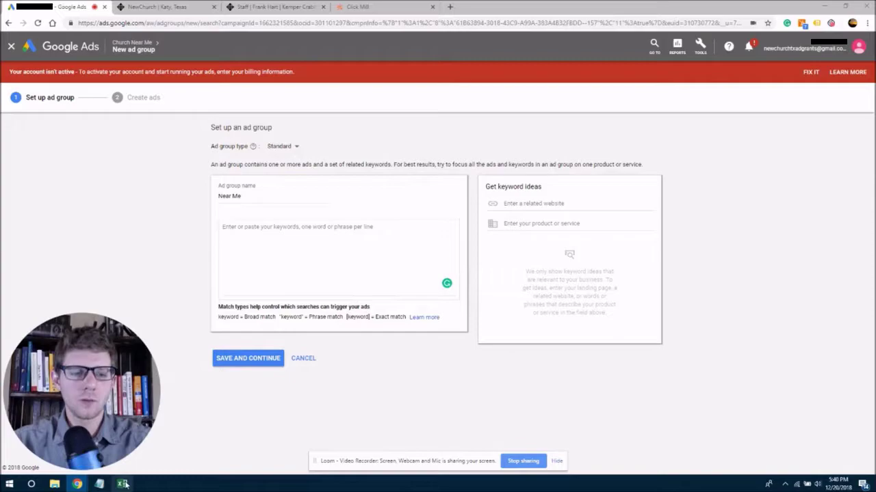
pyautogui.click(123, 484)
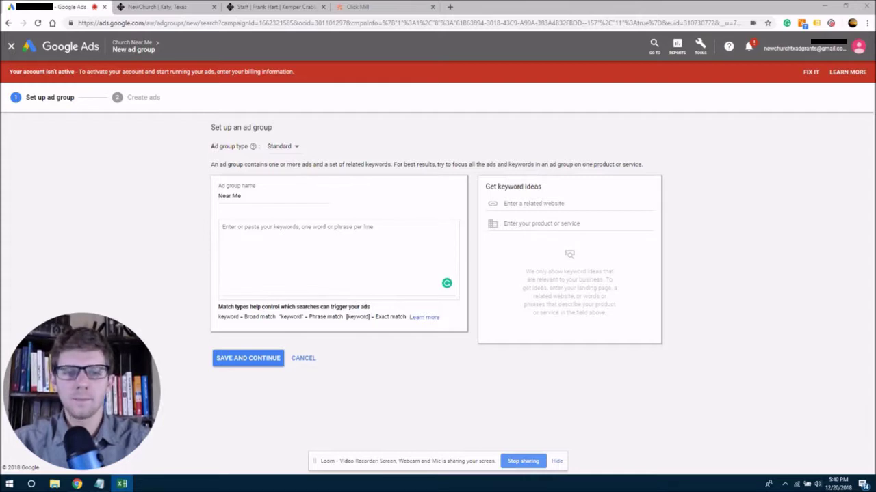
# Step: Paste the church keyword lists from the spreadsheet into the Near Me keyword box
pyautogui.click(332, 226)
pyautogui.write('best churches near me christian churches near me church events near me church services near me church services near me today church services tonight near me church times near me churches around me churches close to me')
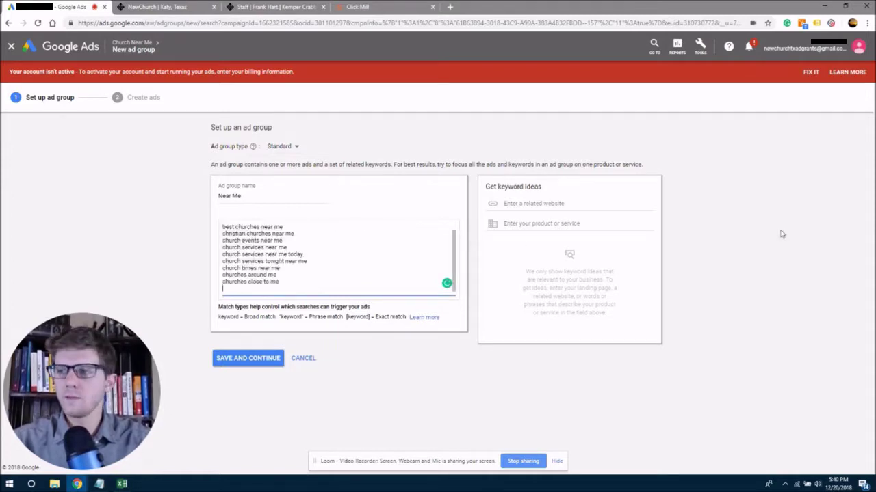
pyautogui.hotkey('alt', 'Tab')
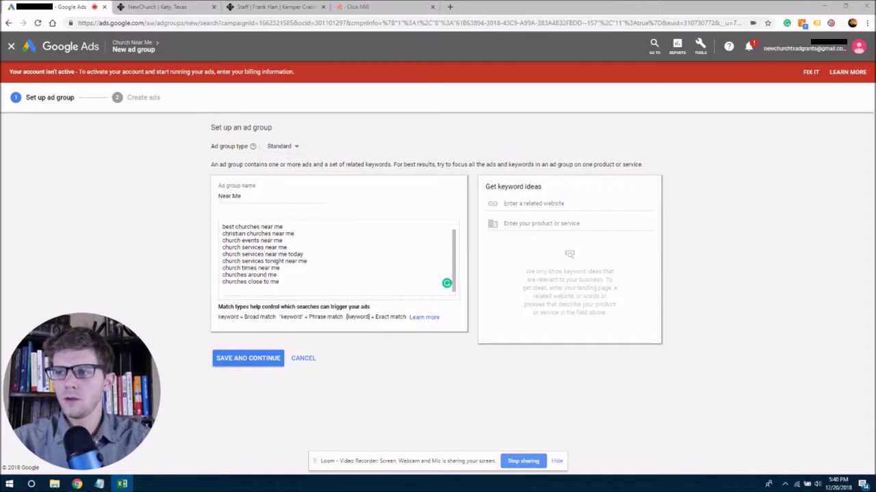
pyautogui.click(230, 292)
pyautogui.hotkey('ctrl', 'v')
pyautogui.press('BackSpace')
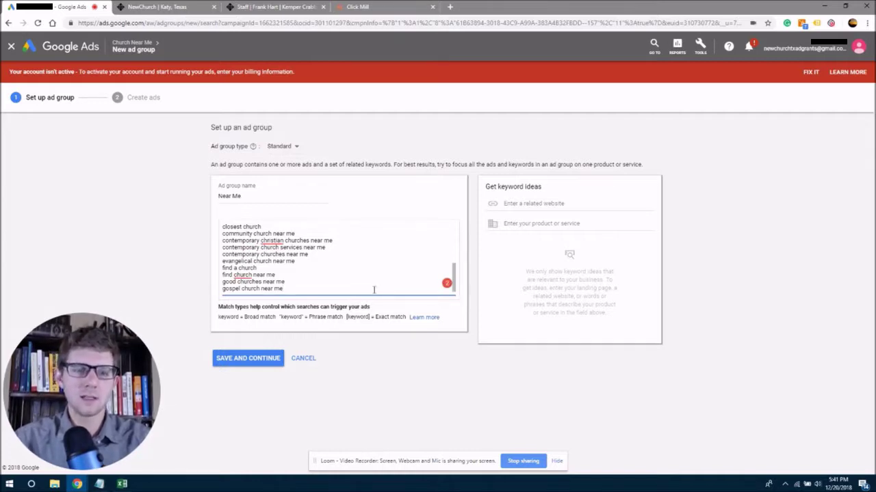
# Step: Scroll to the top and select the first keyword 'all churches near me'
pyautogui.moveTo(453, 279); pyautogui.dragTo(457, 219)
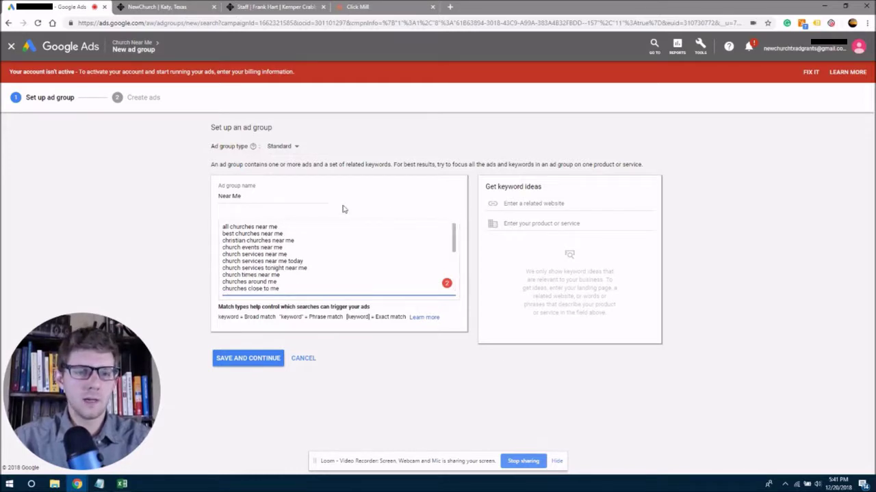
pyautogui.moveTo(279, 226)
pyautogui.mouseDown()
pyautogui.moveTo(223, 225)
pyautogui.moveTo(275, 232)
pyautogui.mouseUp()
pyautogui.click(315, 230)
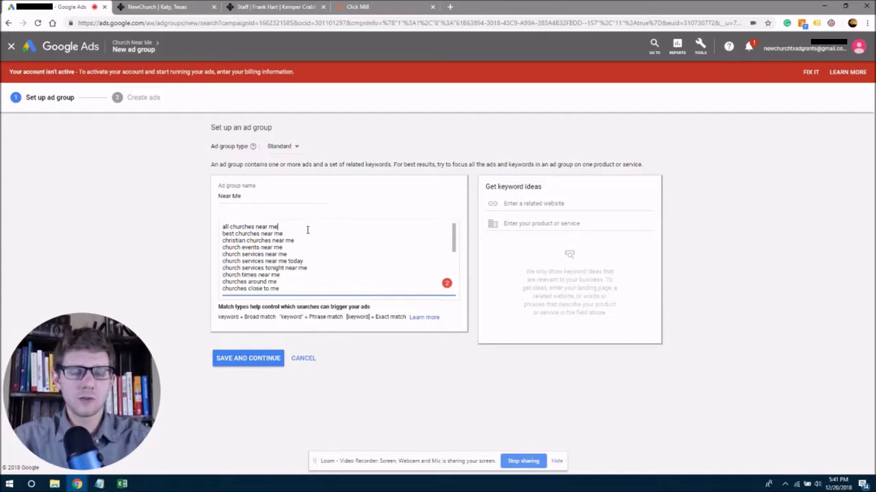
pyautogui.moveTo(278, 226); pyautogui.dragTo(220, 231)
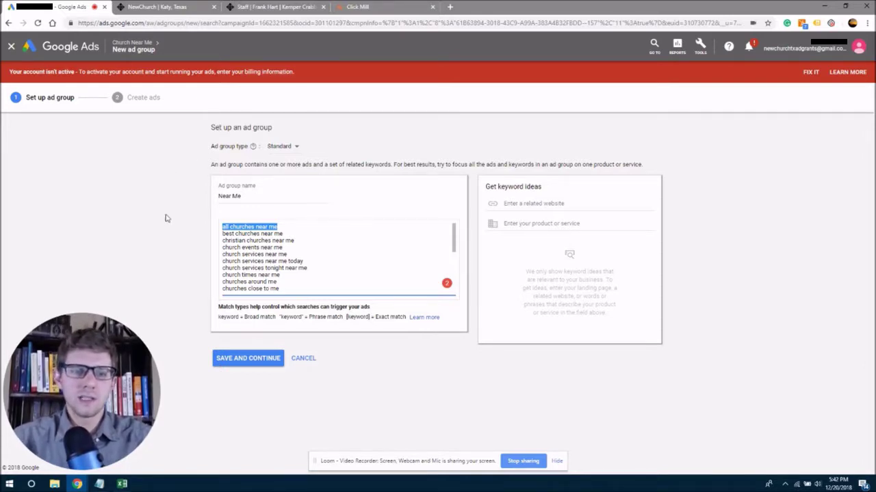
pyautogui.click(310, 280)
pyautogui.moveTo(310, 280); pyautogui.dragTo(222, 226)
pyautogui.click(499, 246)
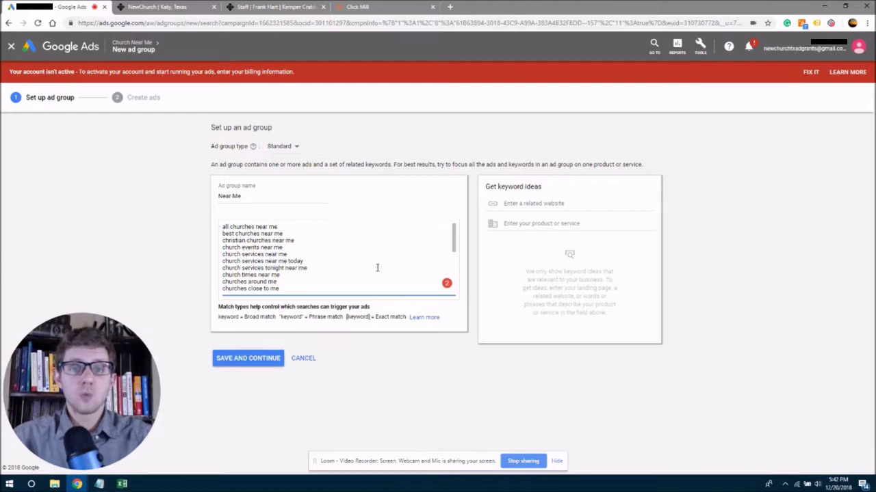
pyautogui.click(536, 228)
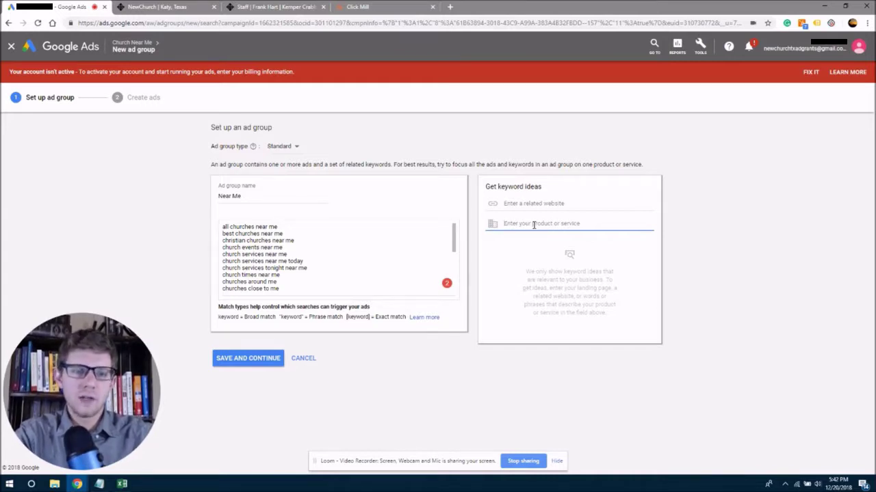
# Step: Get keyword ideas for 'churches near me' and browse the suggestions
pyautogui.write('chur')
pyautogui.write('ches n')
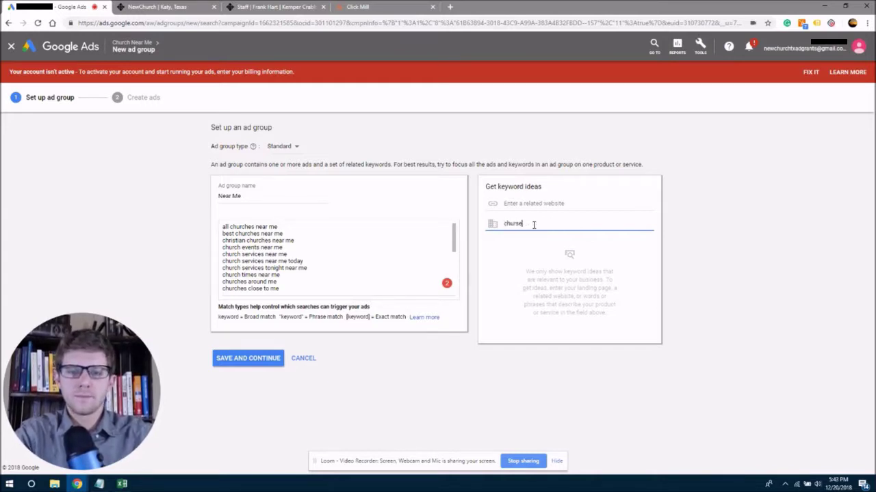
pyautogui.write('ear me')
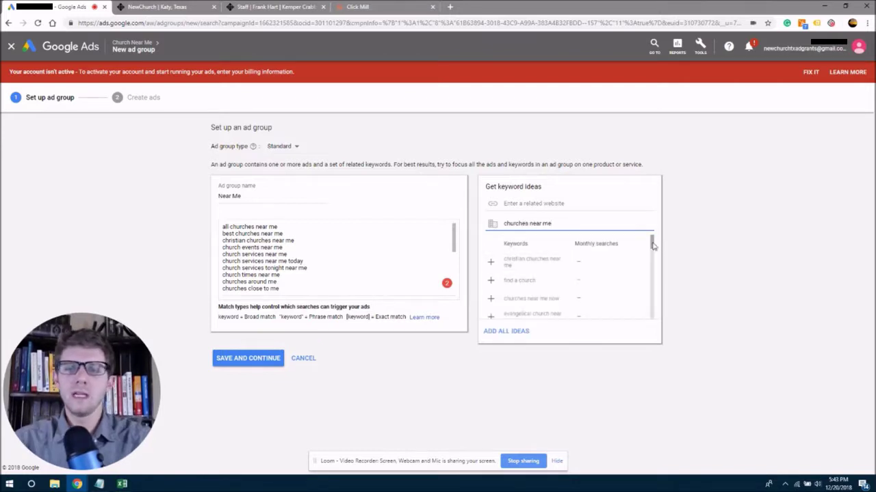
pyautogui.moveTo(651, 243)
pyautogui.mouseDown()
pyautogui.moveTo(649, 280)
pyautogui.moveTo(651, 240)
pyautogui.mouseUp()
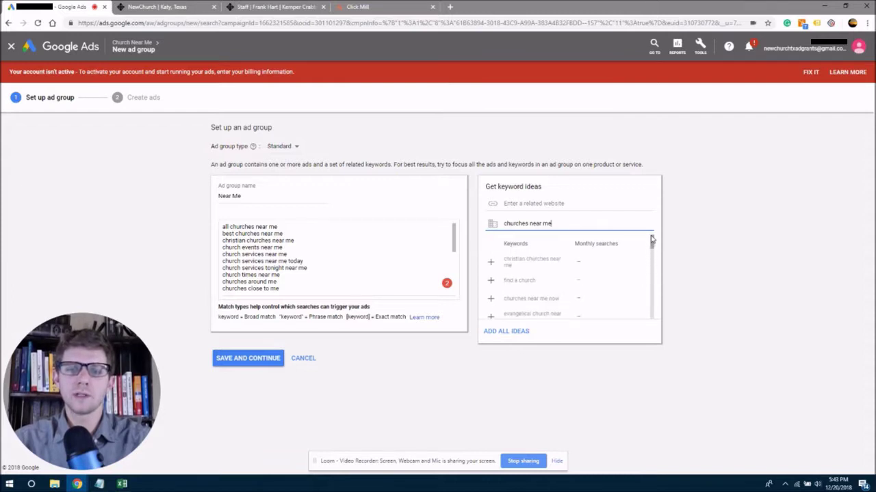
# Step: Save the Near Me ad group without creating a text ad
pyautogui.click(258, 360)
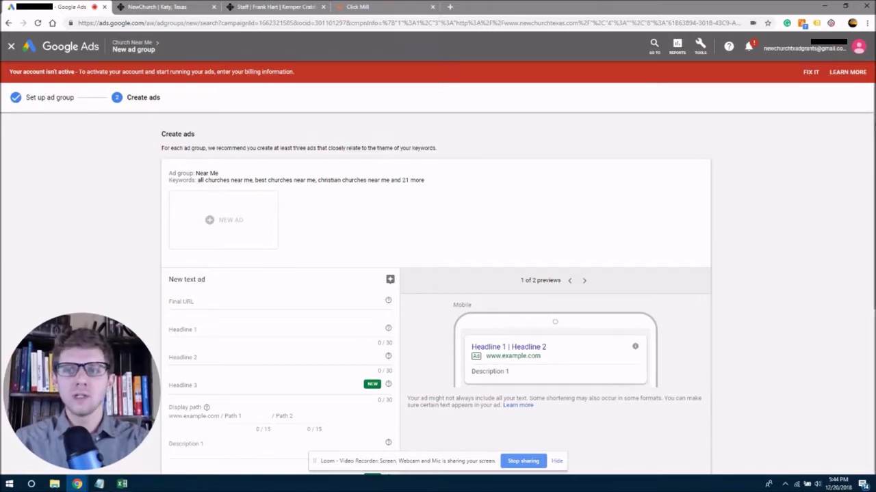
pyautogui.scroll(-4, 872, 312)
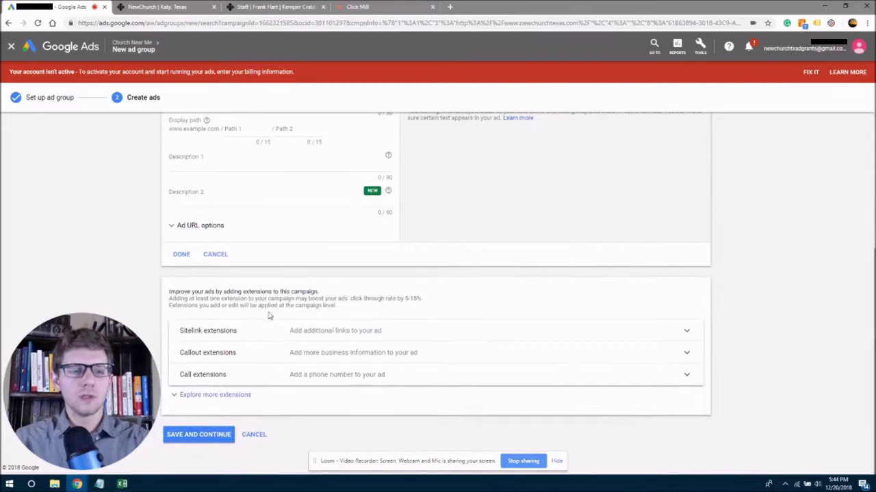
pyautogui.click(215, 254)
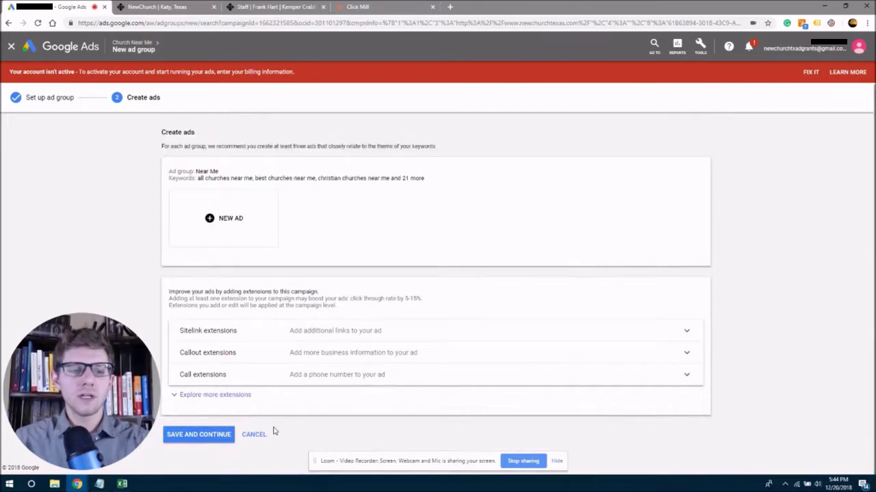
pyautogui.click(215, 438)
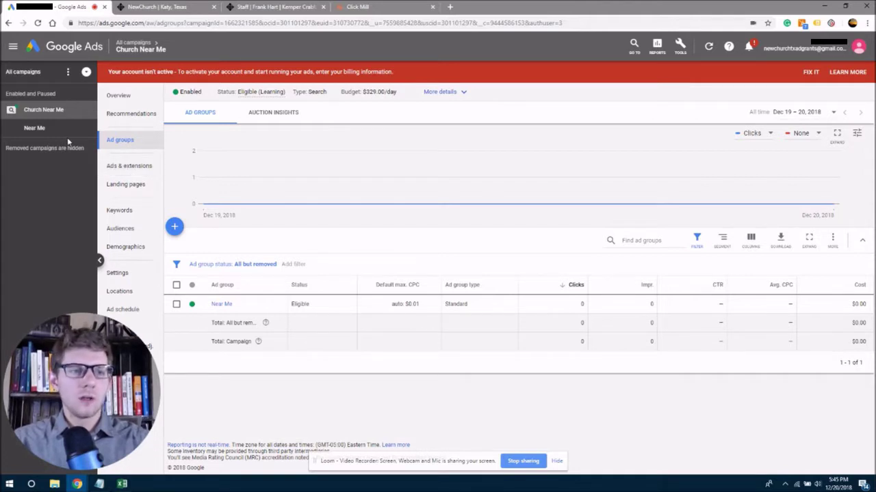
pyautogui.moveTo(68, 142)
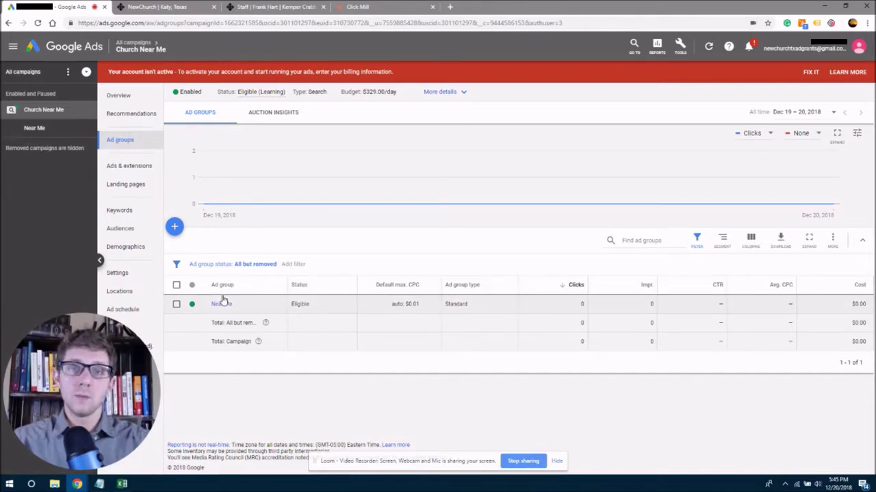
pyautogui.moveTo(225, 304)
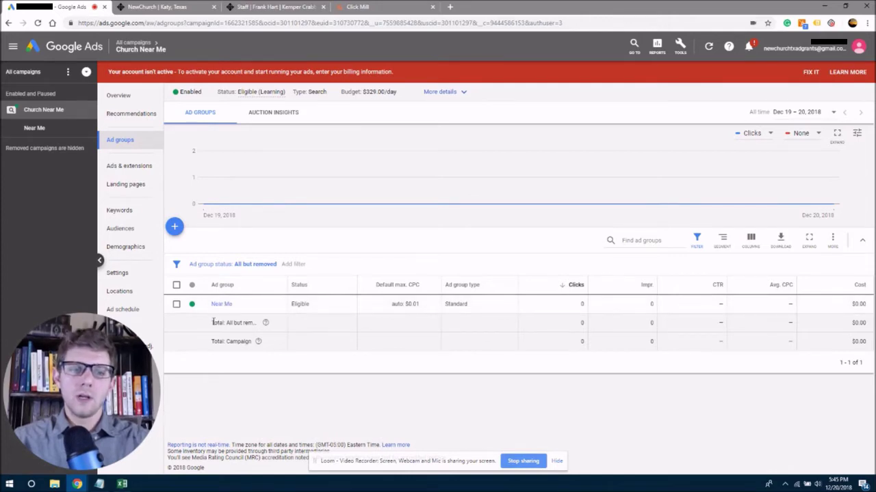